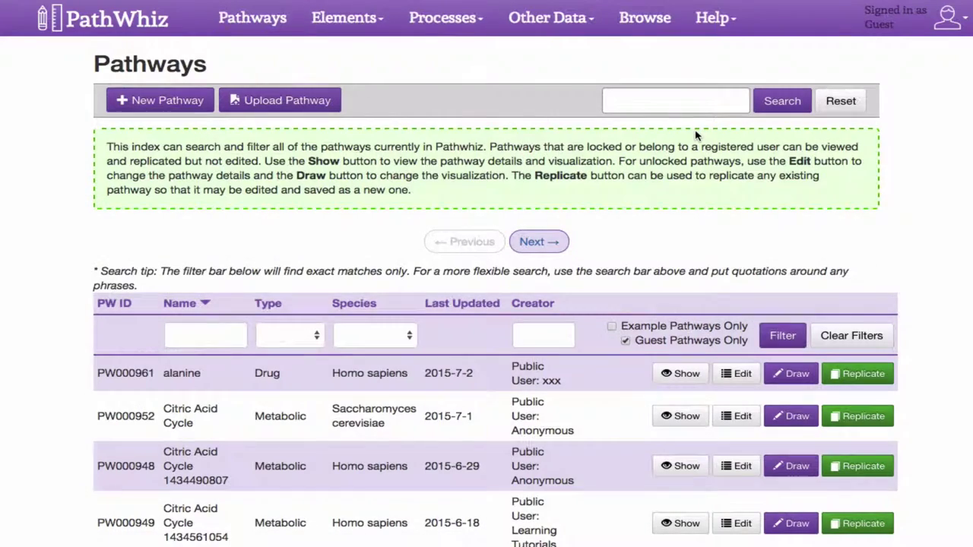
- Search the pathway index for Citric Acid Cycle
{"action": "left_click", "coordinate": [707, 104]}
{"action": "type", "text": "Citric Acid Cycle"}
{"action": "left_click", "coordinate": [780, 105]}
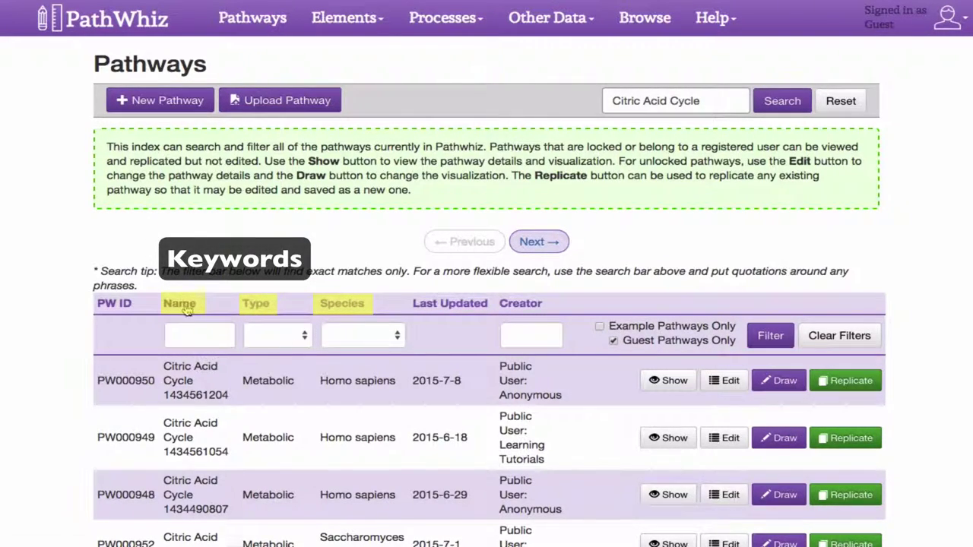
- Filter the results to Metabolic pathways of Homo sapiens, without the example-only or guest-only restriction
{"action": "left_click", "coordinate": [275, 335]}
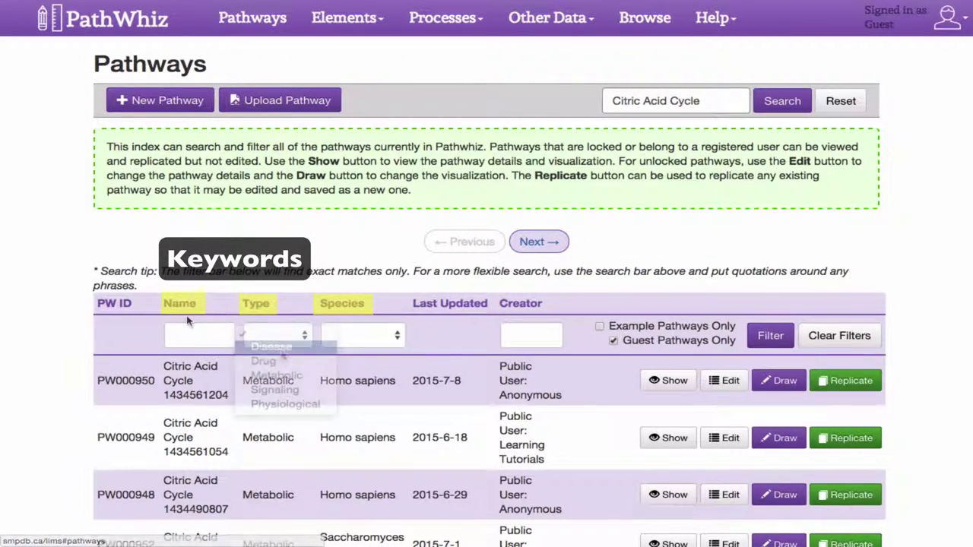
{"action": "left_click", "coordinate": [278, 373]}
{"action": "left_click", "coordinate": [365, 343]}
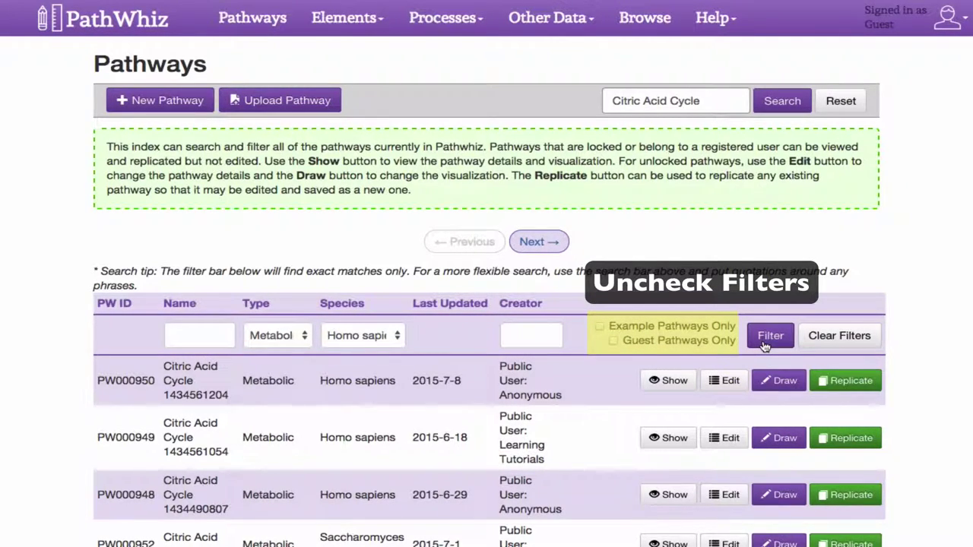
{"action": "left_click", "coordinate": [766, 336]}
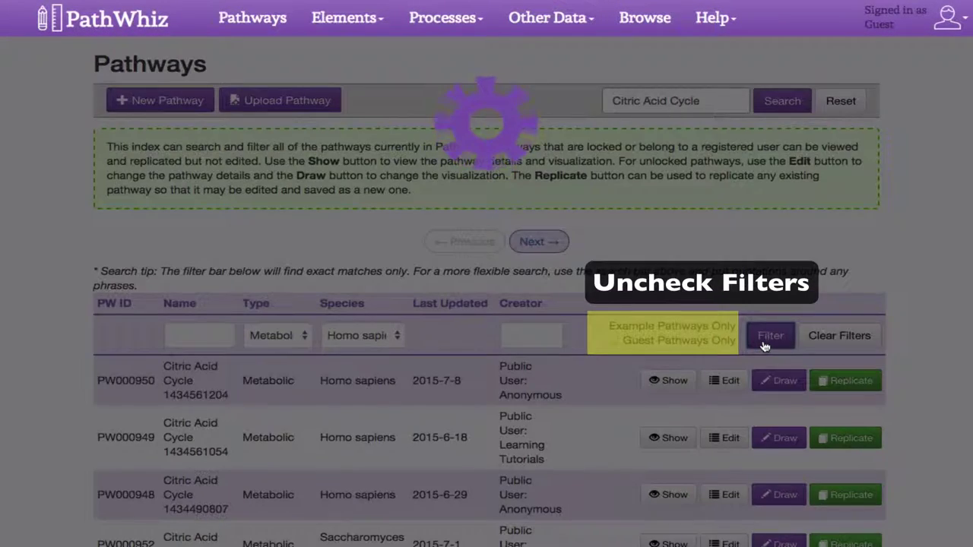
{"action": "scroll", "coordinate": [441, 346], "scroll_direction": "down", "scroll_amount": 2}
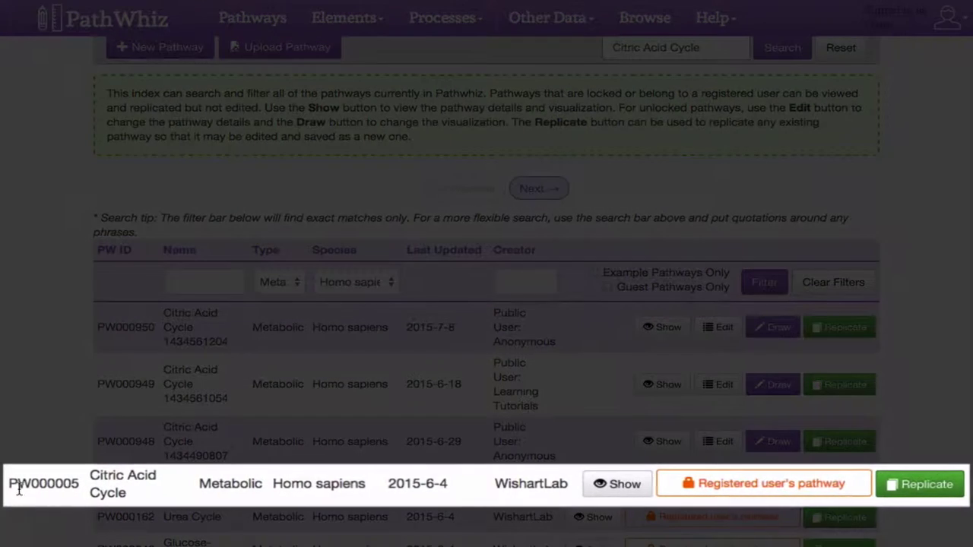
- Replicate the Citric Acid Cycle pathway PW000005, naming the copy Citric Acid Cycle Tutorial
{"action": "left_click_drag", "start_coordinate": [7, 484], "coordinate": [75, 482]}
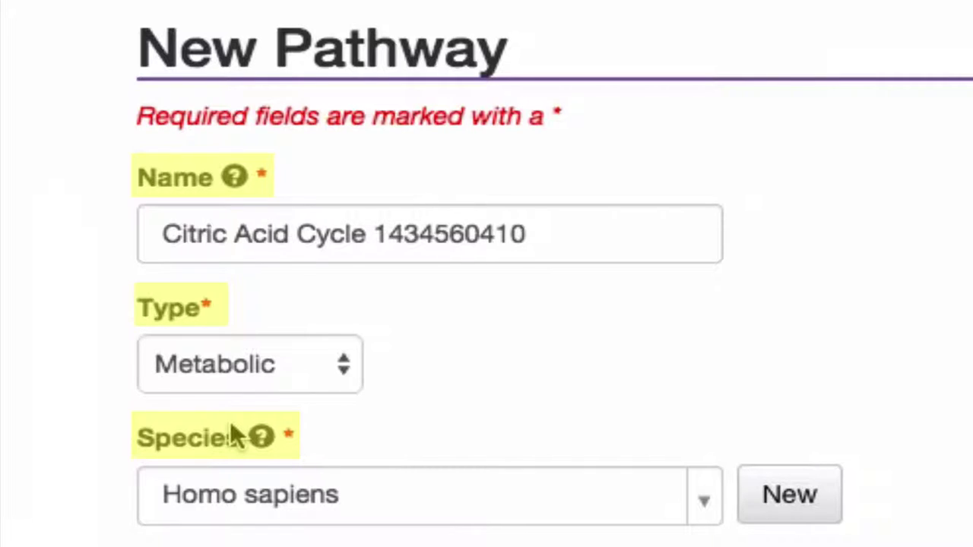
{"action": "double_click", "coordinate": [403, 250]}
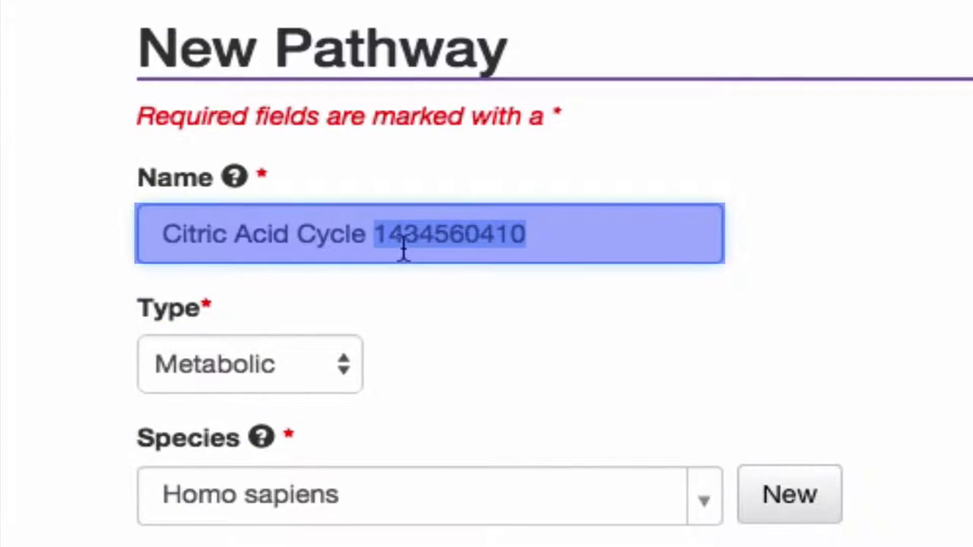
{"action": "type", "text": "Tutorial"}
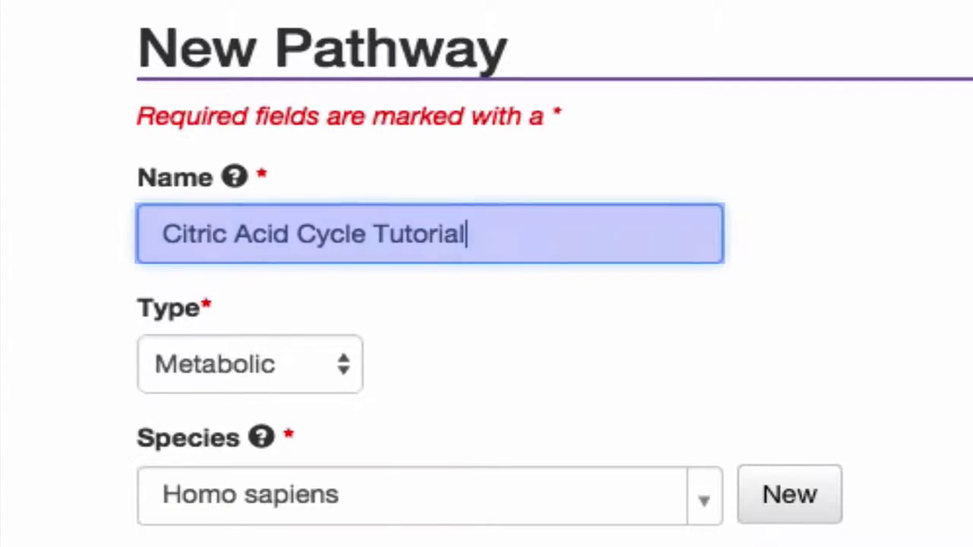
- Add a reference with PubMed ID 16102054 to the replicated pathway and create it
{"action": "scroll", "coordinate": [486, 304], "scroll_direction": "down", "scroll_amount": 2}
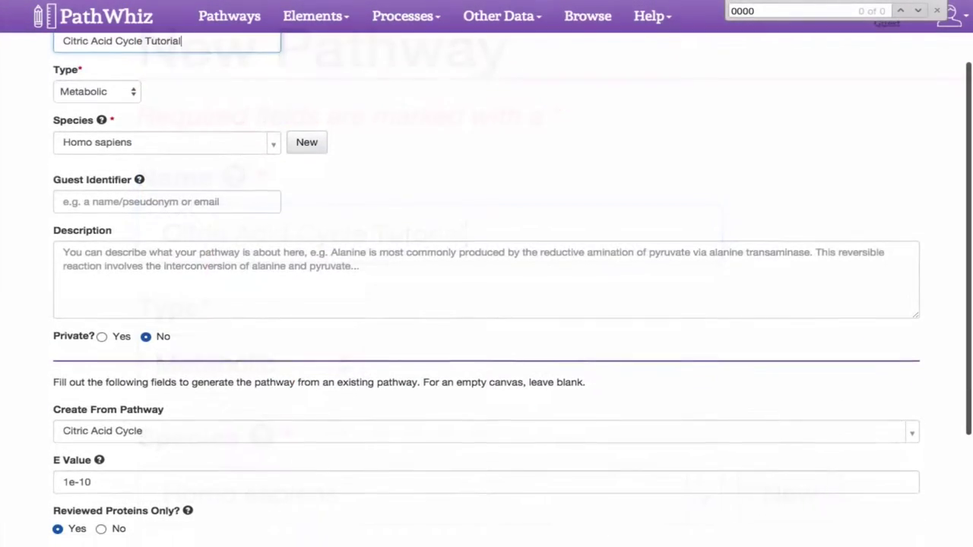
{"action": "scroll", "coordinate": [486, 304], "scroll_direction": "down", "scroll_amount": 4}
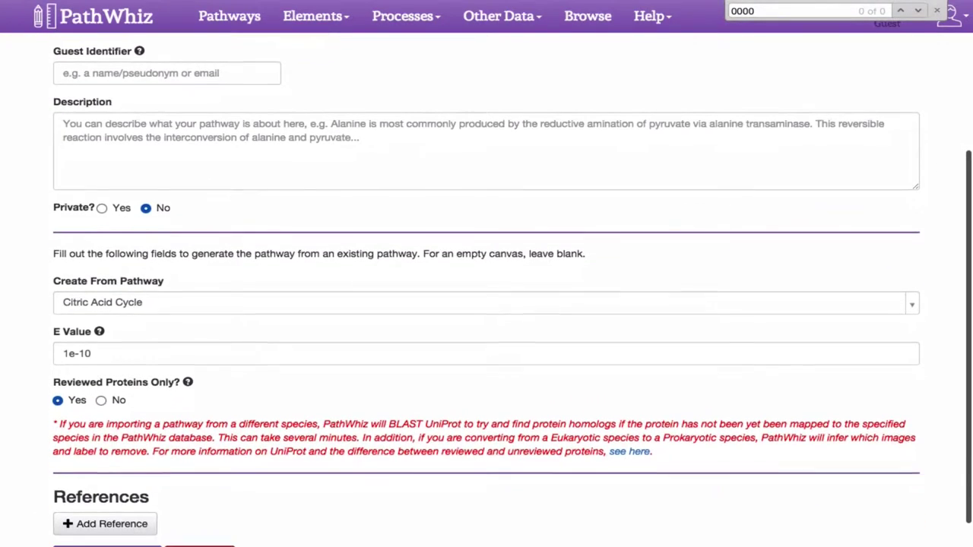
{"action": "scroll", "coordinate": [487, 304], "scroll_direction": "down", "scroll_amount": 1}
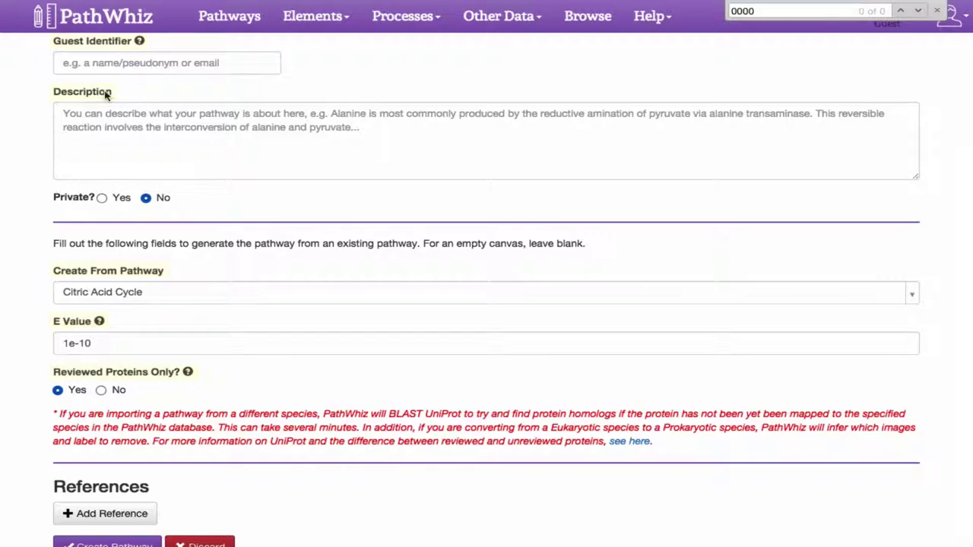
{"action": "scroll", "coordinate": [131, 403], "scroll_direction": "down", "scroll_amount": 1}
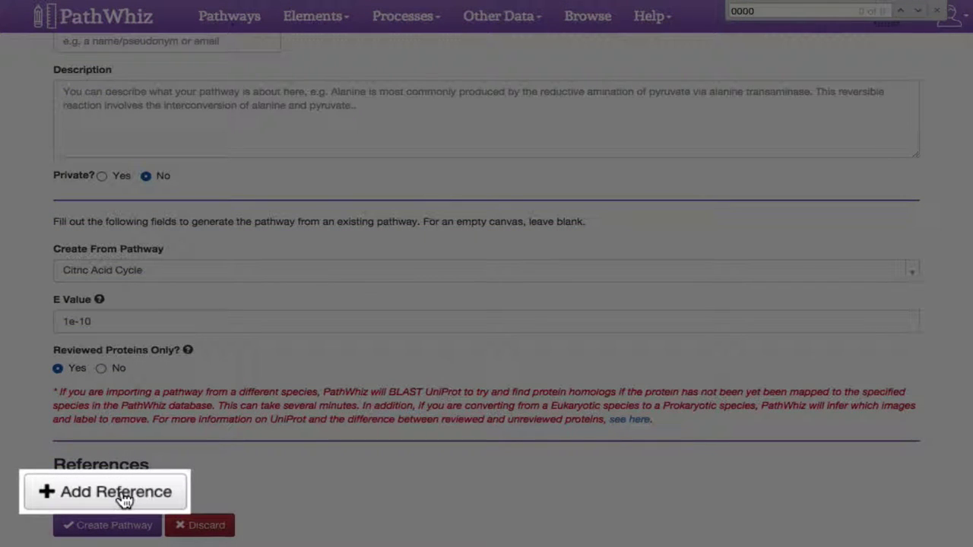
{"action": "left_click", "coordinate": [122, 494]}
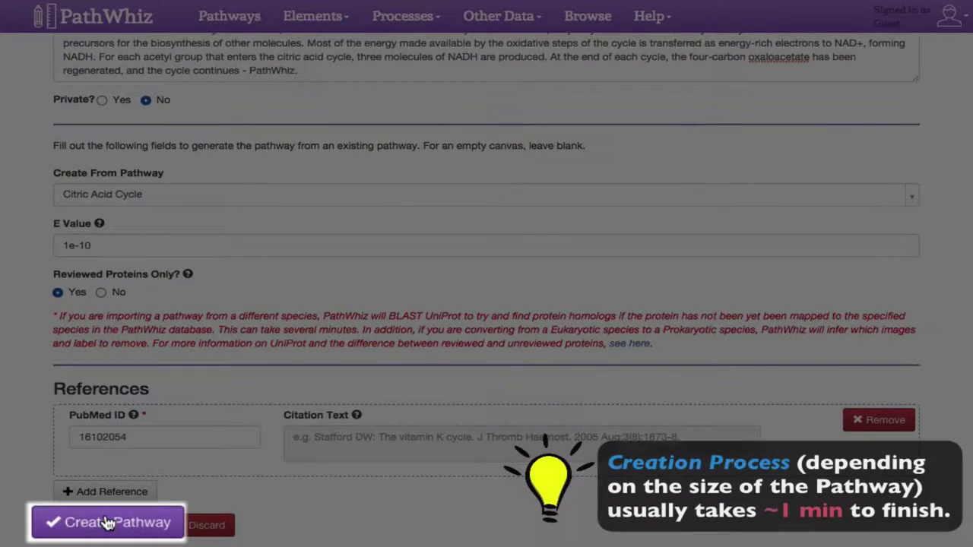
{"action": "left_click", "coordinate": [107, 523]}
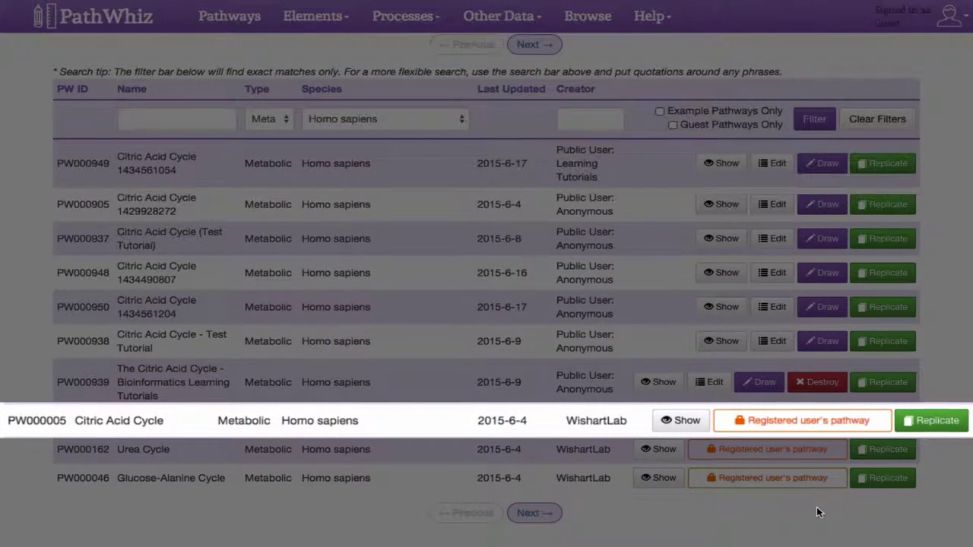
- Propagate the Homo sapiens Citric Acid Cycle pathway PW000005 to Saccharomyces cerevisiae, using reviewed proteins only
{"action": "double_click", "coordinate": [39, 418]}
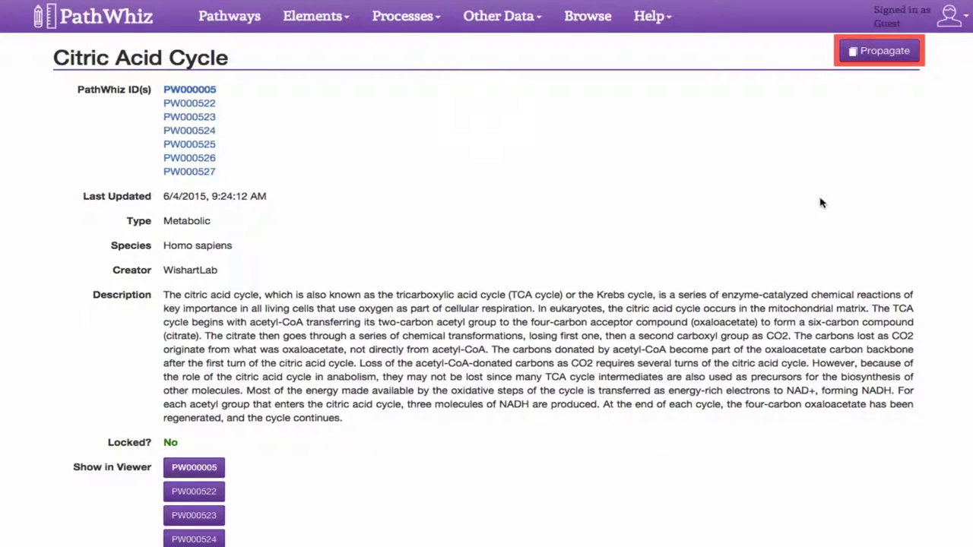
{"action": "left_click", "coordinate": [883, 51]}
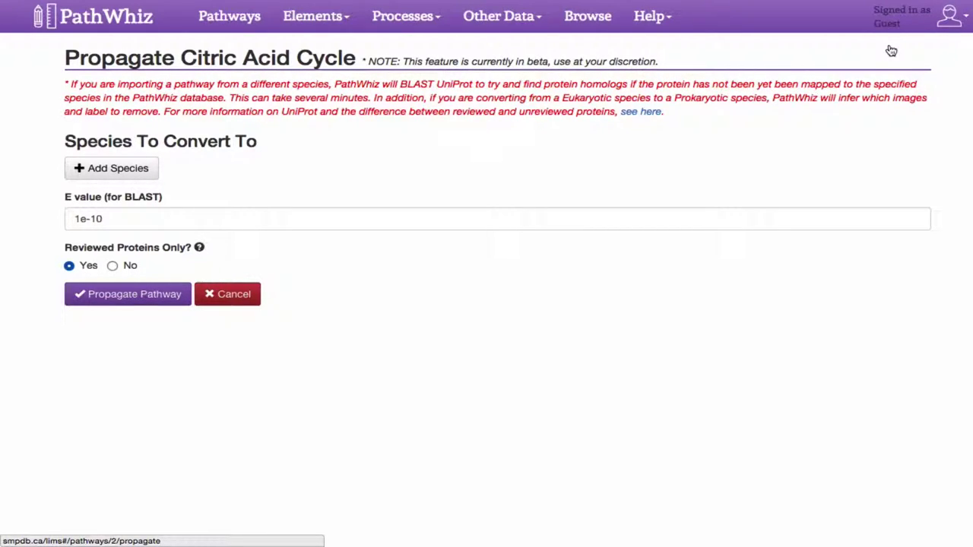
{"action": "left_click", "coordinate": [129, 177]}
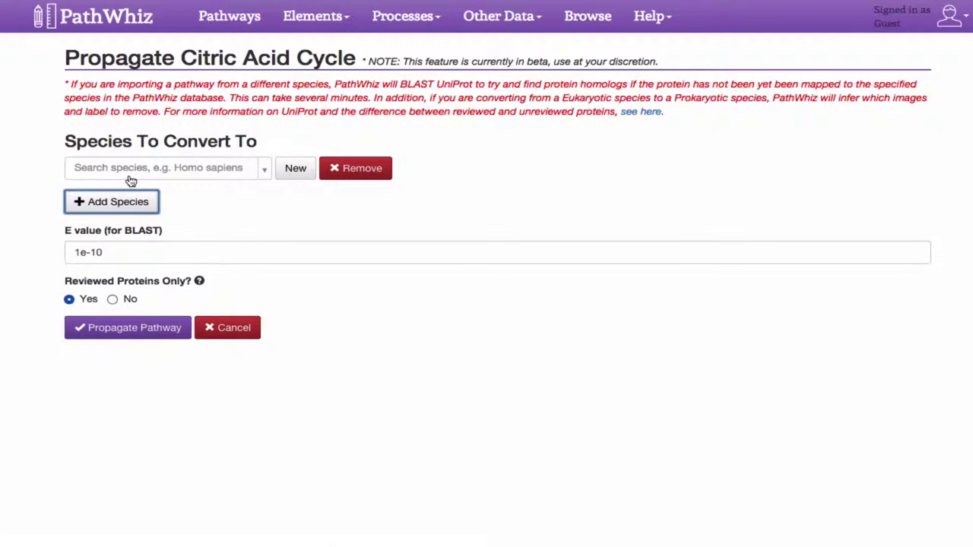
{"action": "left_click", "coordinate": [266, 172]}
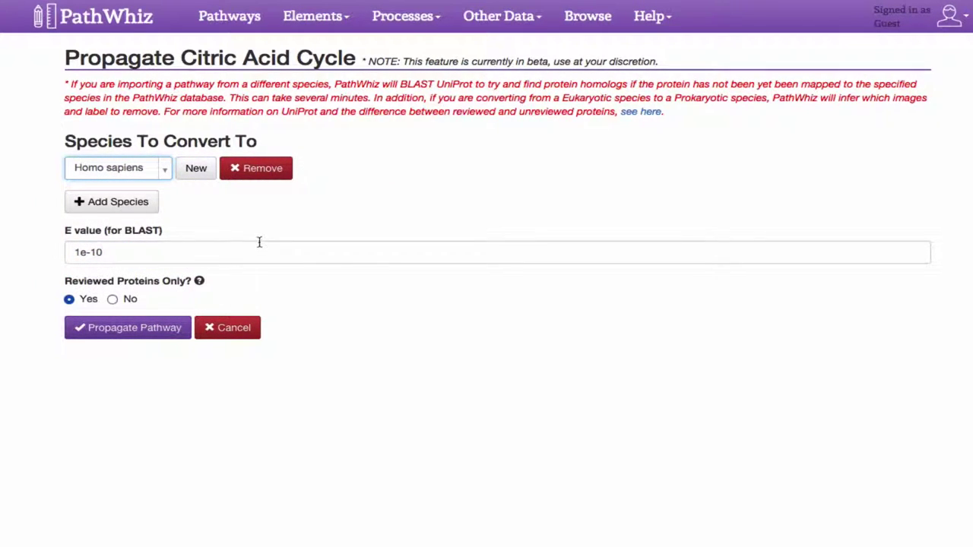
{"action": "left_click", "coordinate": [114, 299]}
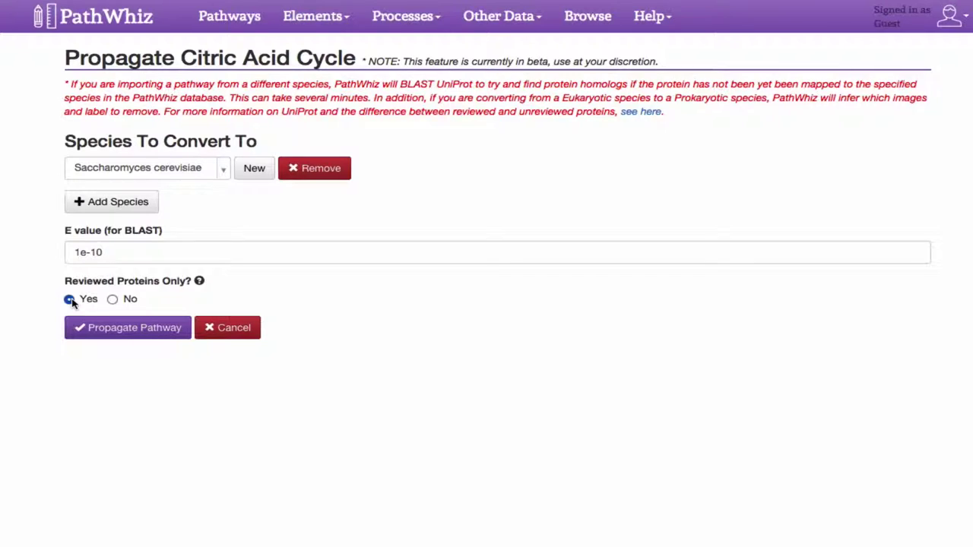
{"action": "left_click", "coordinate": [170, 326]}
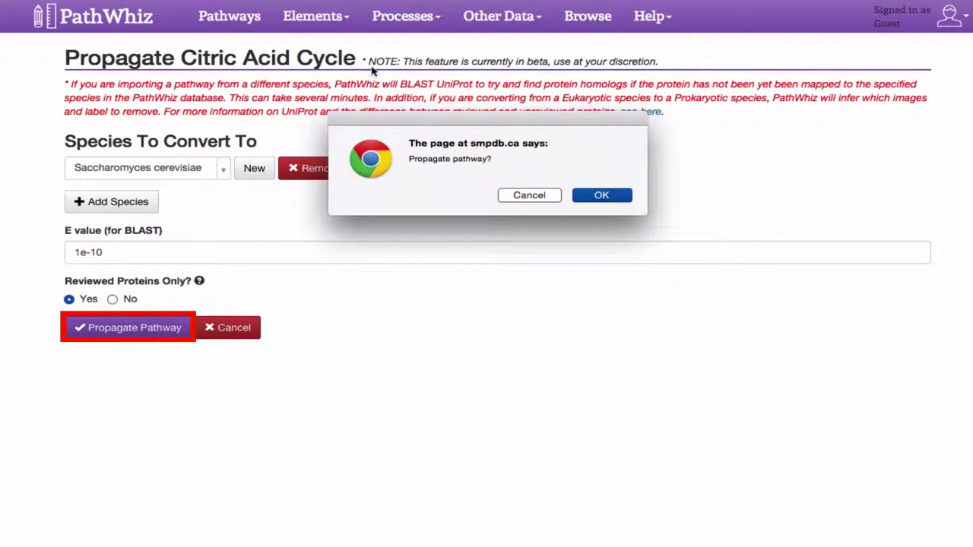
{"action": "left_click", "coordinate": [601, 196]}
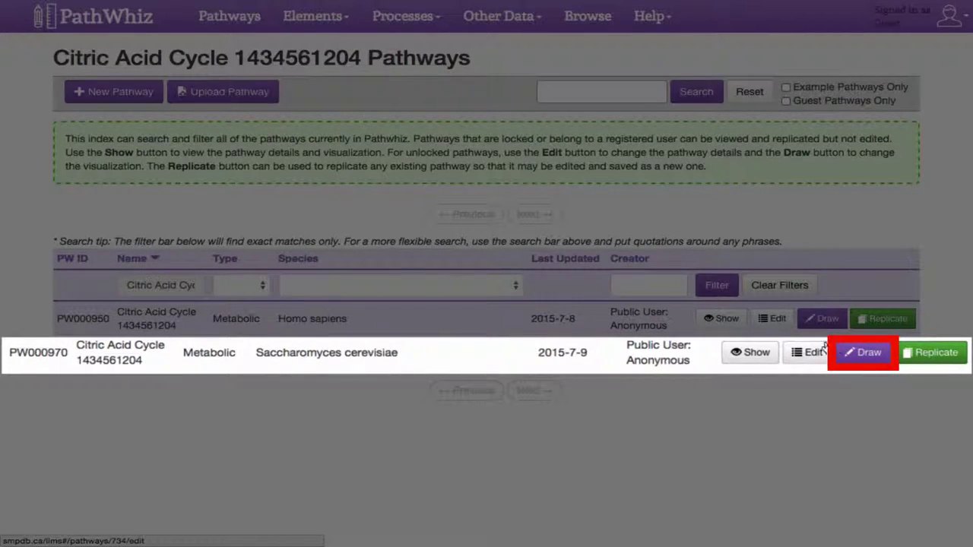
- Open the Saccharomyces cerevisiae pathway PW000970 for drawing and examine the commands for adding and editing elements
{"action": "left_click", "coordinate": [865, 354]}
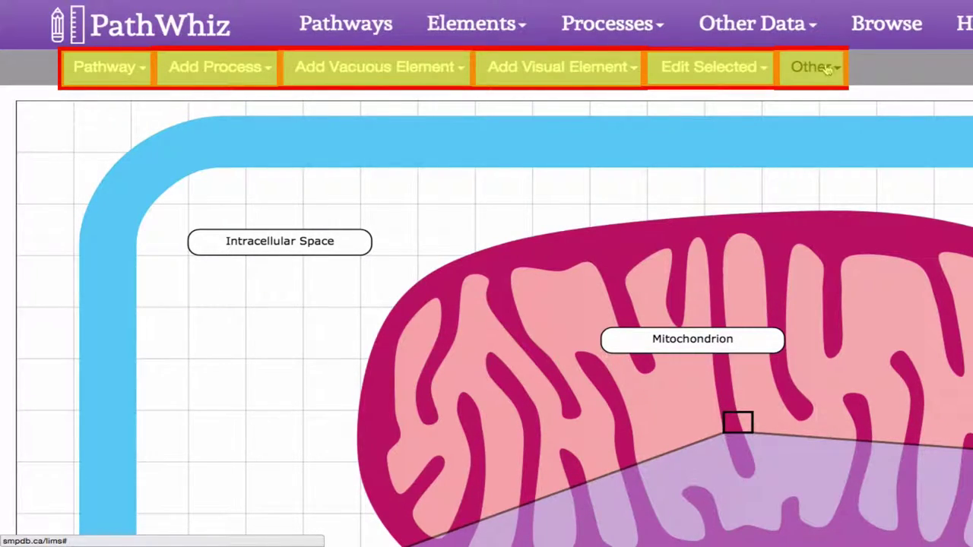
{"action": "left_click", "coordinate": [136, 73]}
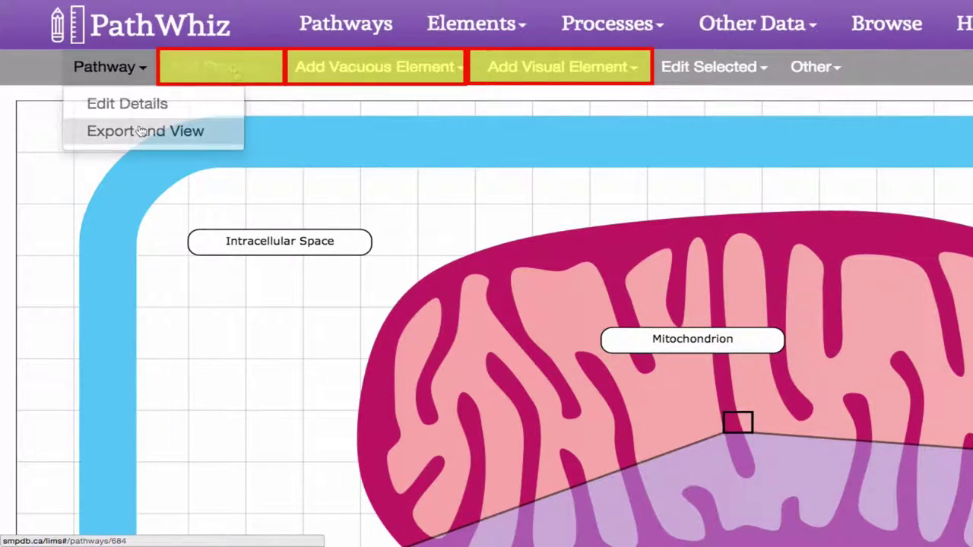
{"action": "left_click", "coordinate": [232, 69]}
{"action": "left_click", "coordinate": [391, 69]}
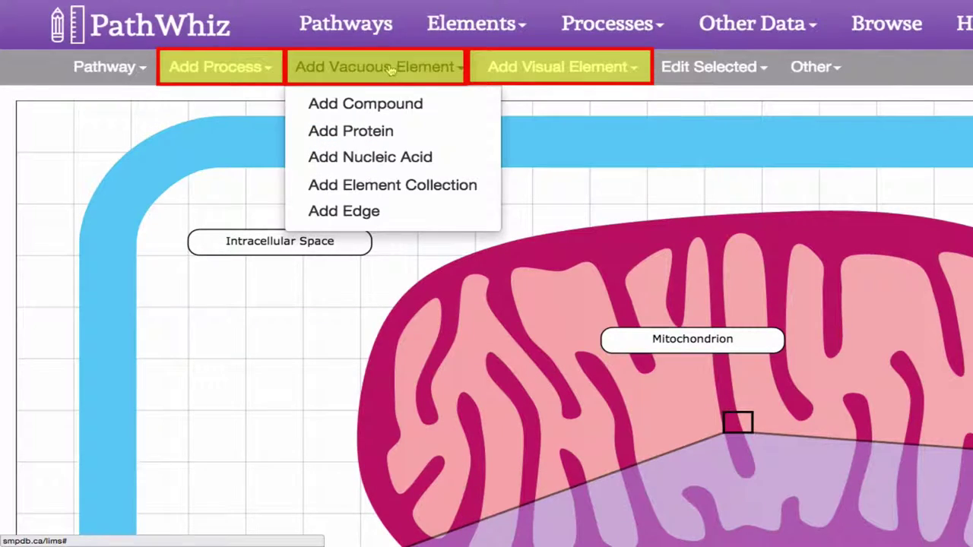
{"action": "left_click", "coordinate": [524, 72]}
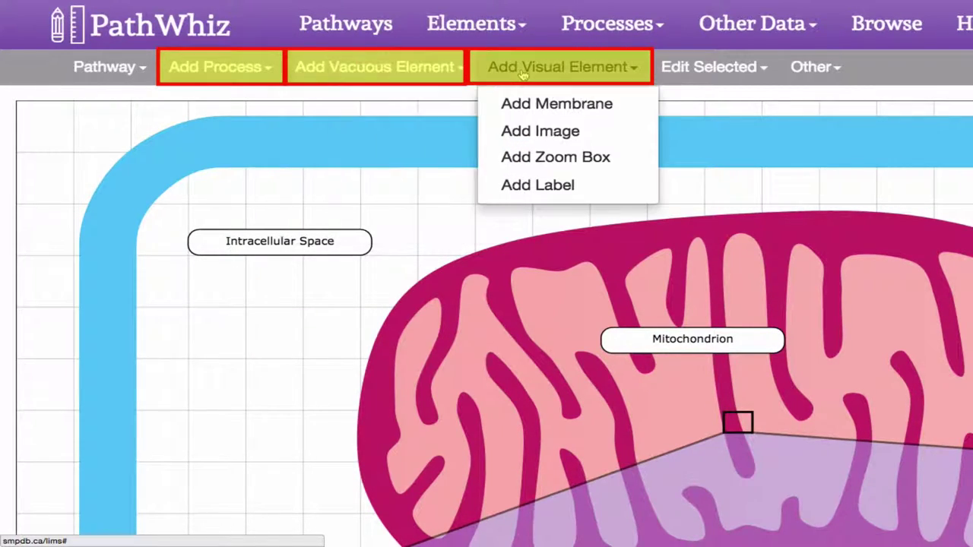
{"action": "left_click", "coordinate": [685, 68]}
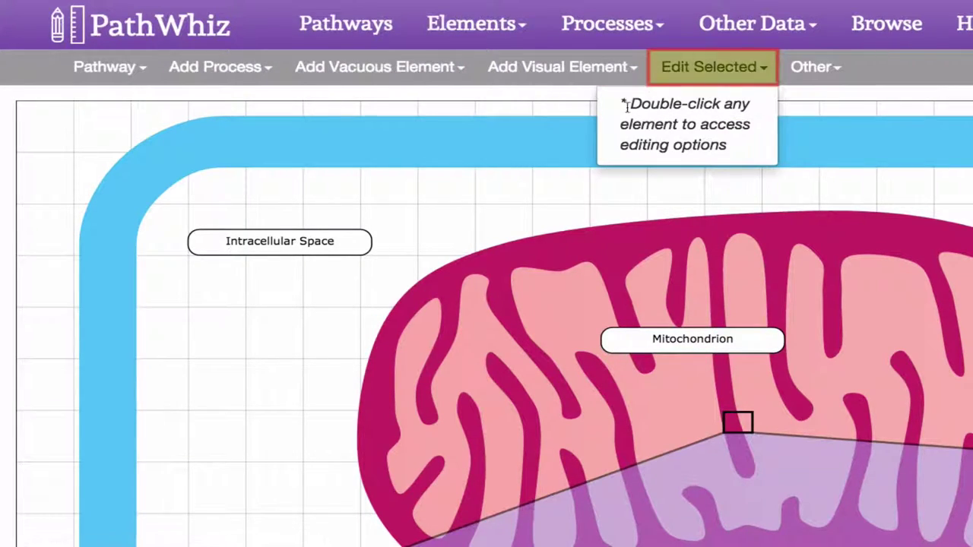
{"action": "left_click", "coordinate": [813, 73]}
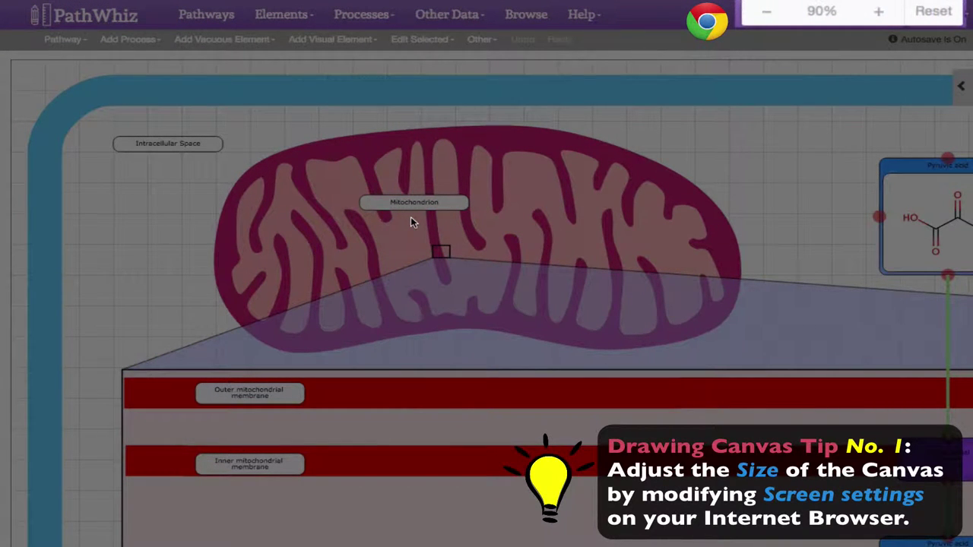
- Reduce the page zoom to 33% and examine the overall layout of the pathway on the canvas
{"action": "key", "text": "ctrl+minus"}
{"action": "key", "text": "ctrl+minus"}
{"action": "key", "text": "ctrl+minus"}
{"action": "key", "text": "ctrl+minus"}
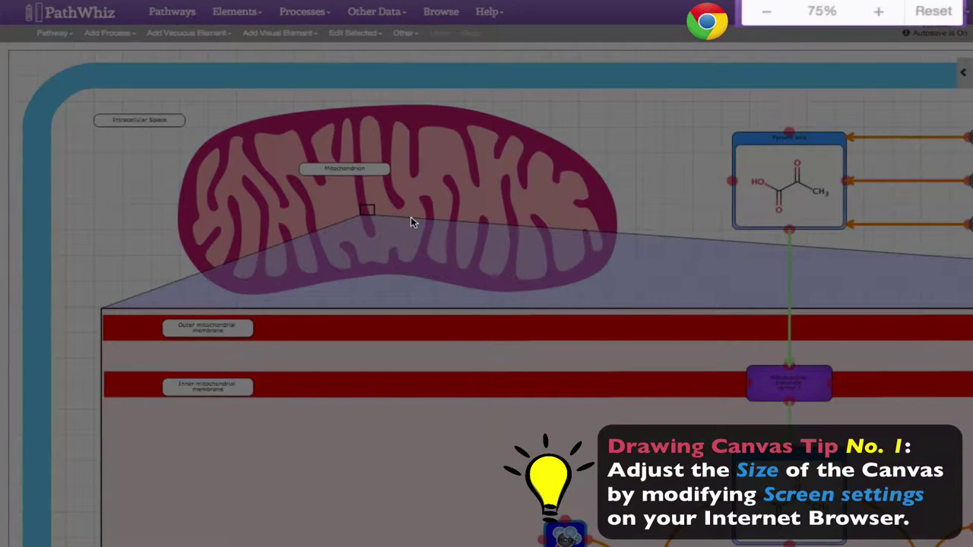
{"action": "key", "text": "ctrl+minus"}
{"action": "key", "text": "ctrl+minus"}
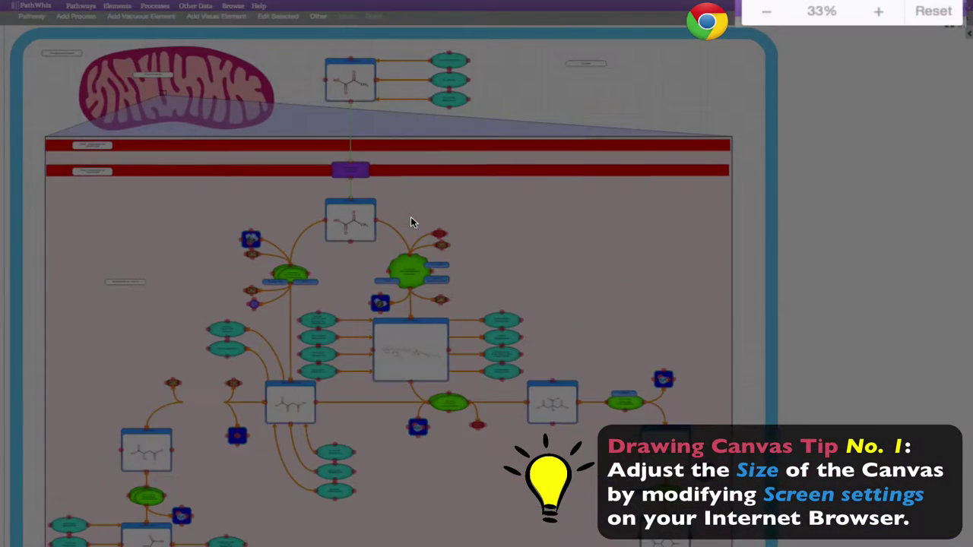
{"action": "scroll", "coordinate": [410, 222], "scroll_direction": "down", "scroll_amount": 1}
{"action": "scroll", "coordinate": [411, 222], "scroll_direction": "up", "scroll_amount": 1}
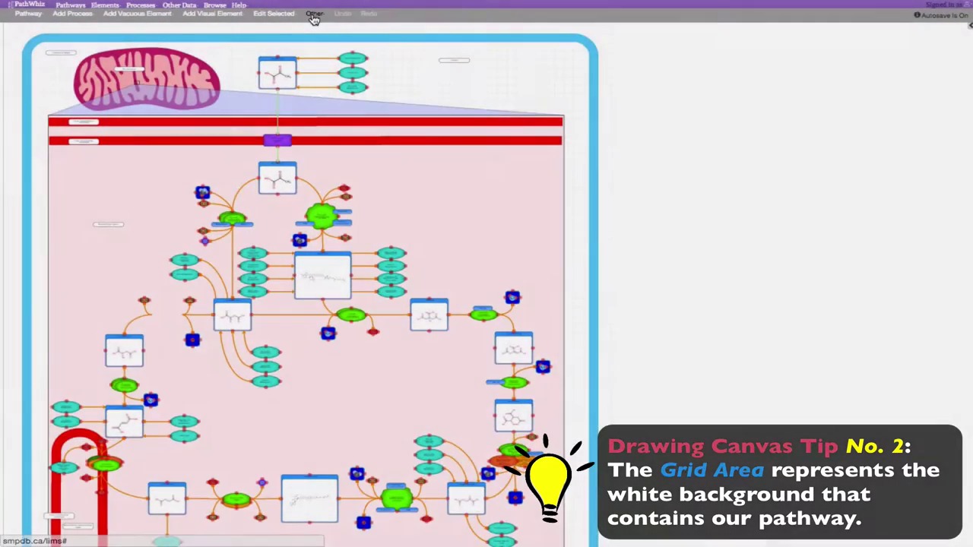
- Fit the canvas to the pathway elements
{"action": "left_click", "coordinate": [313, 18]}
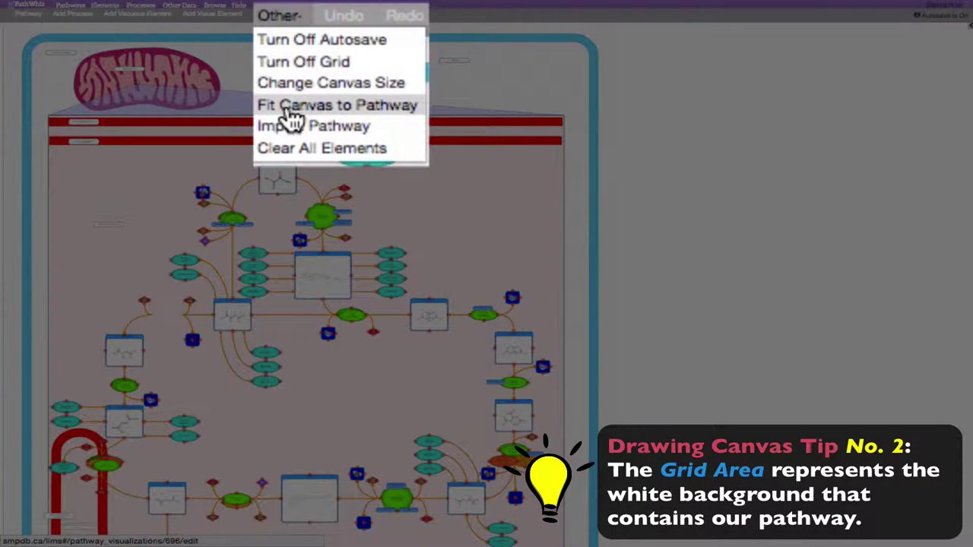
{"action": "left_click", "coordinate": [286, 105]}
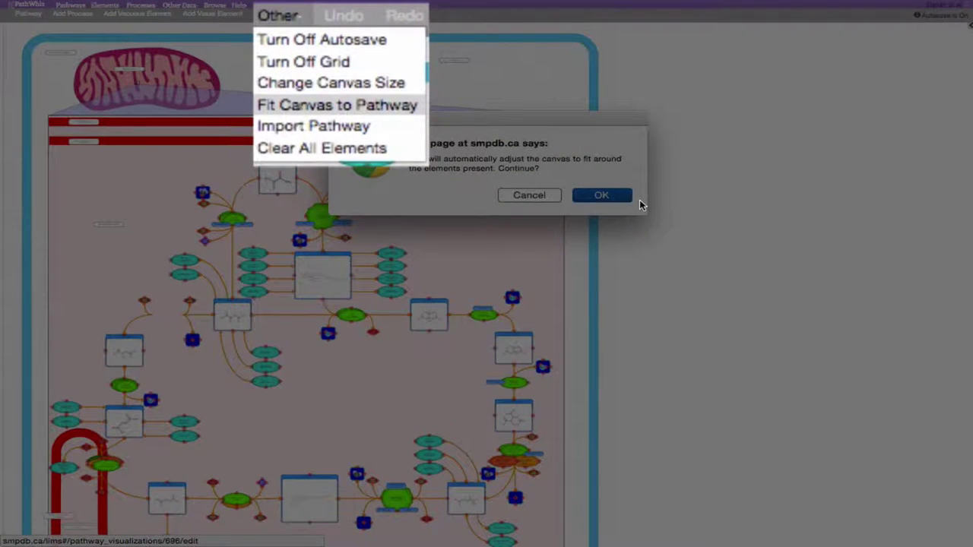
{"action": "left_click", "coordinate": [614, 197]}
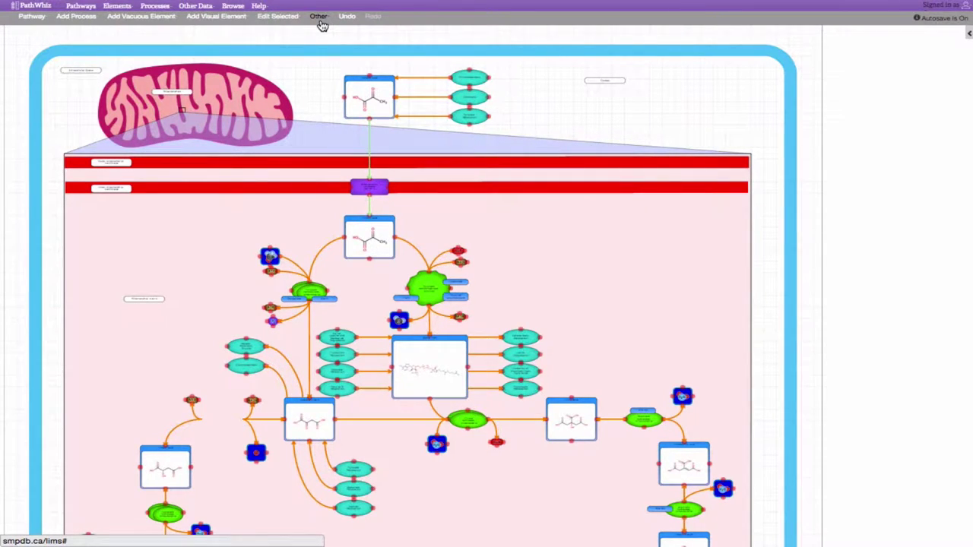
- Enter 4000 as the new height in the canvas size settings
{"action": "left_click", "coordinate": [320, 18]}
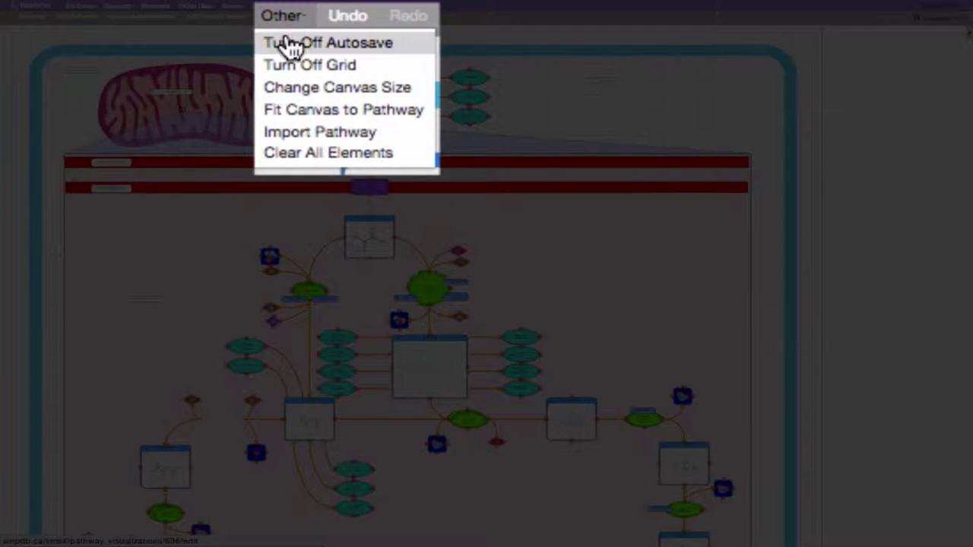
{"action": "left_click", "coordinate": [304, 96]}
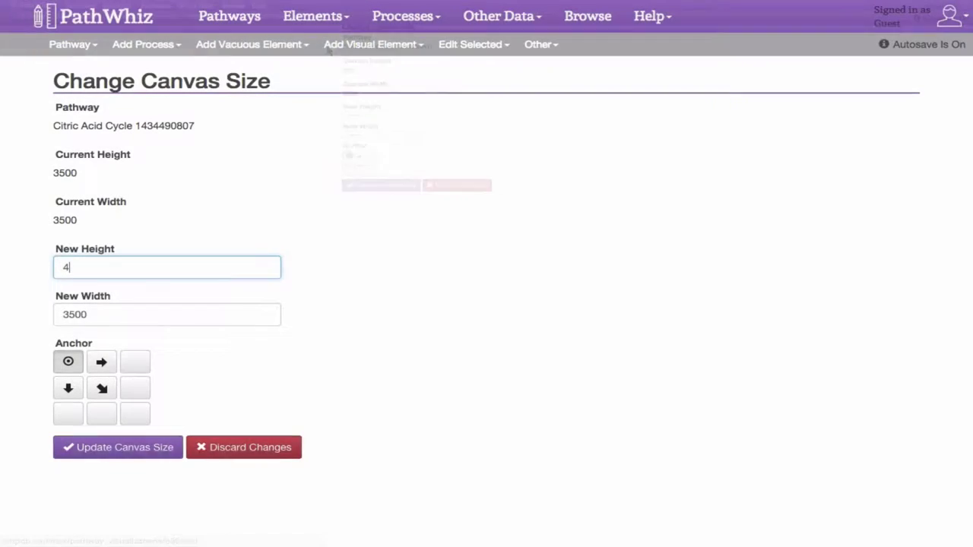
{"action": "type", "text": "000"}
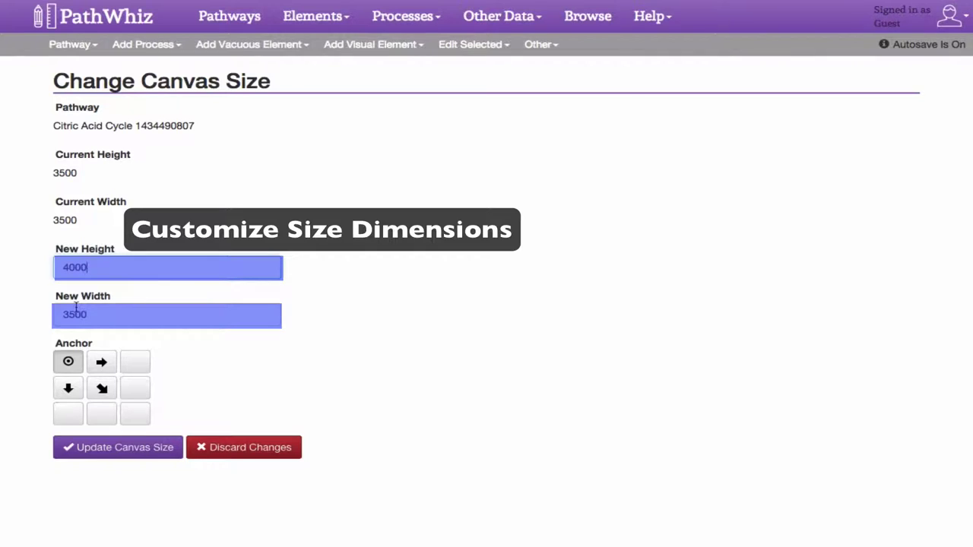
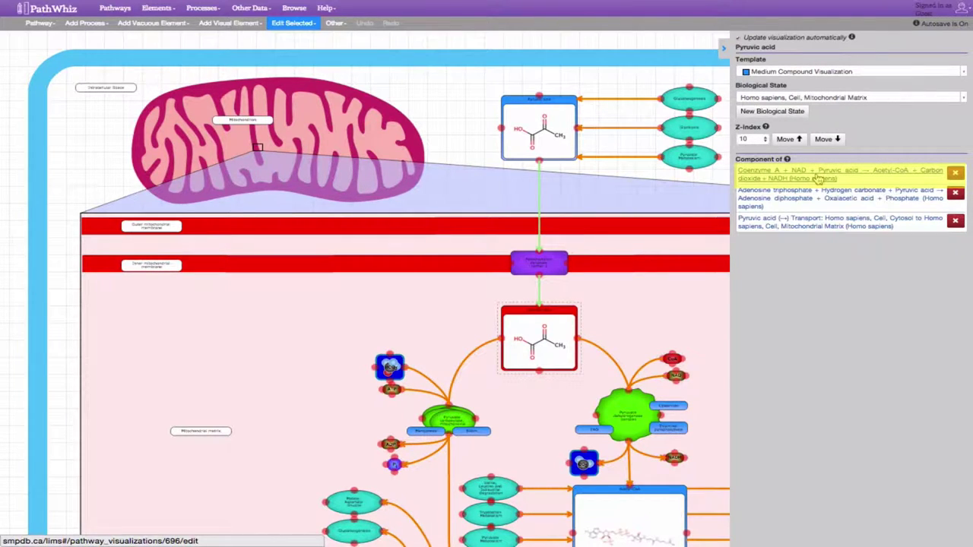
- Remove the Coenzyme A + NAD + Pyruvic acid reaction from the pathway and undo its removal
{"action": "left_click", "coordinate": [819, 178]}
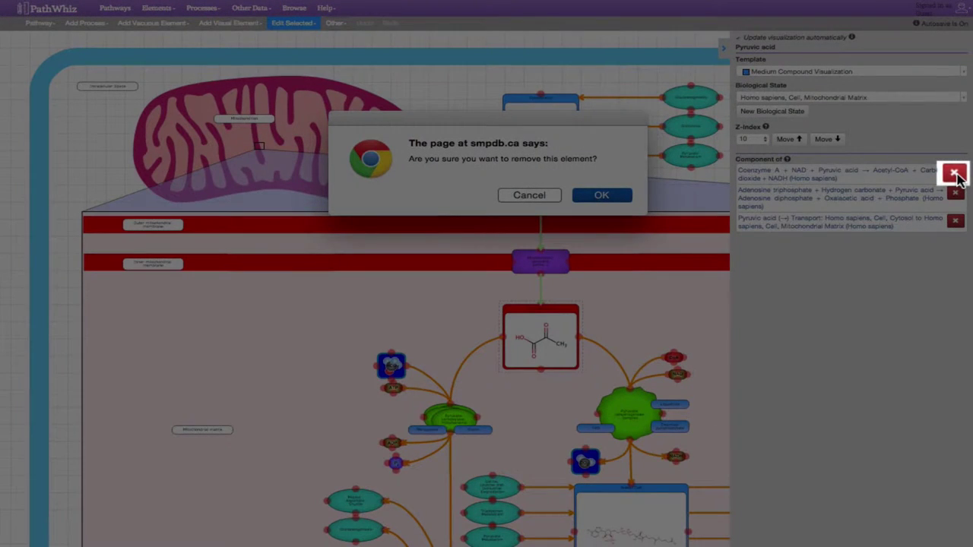
{"action": "left_click", "coordinate": [606, 195]}
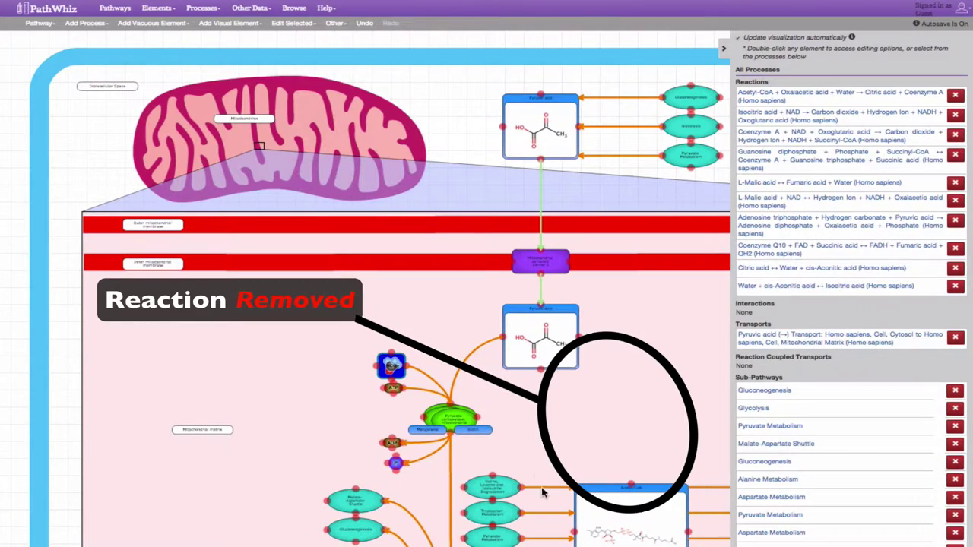
{"action": "left_click", "coordinate": [364, 24]}
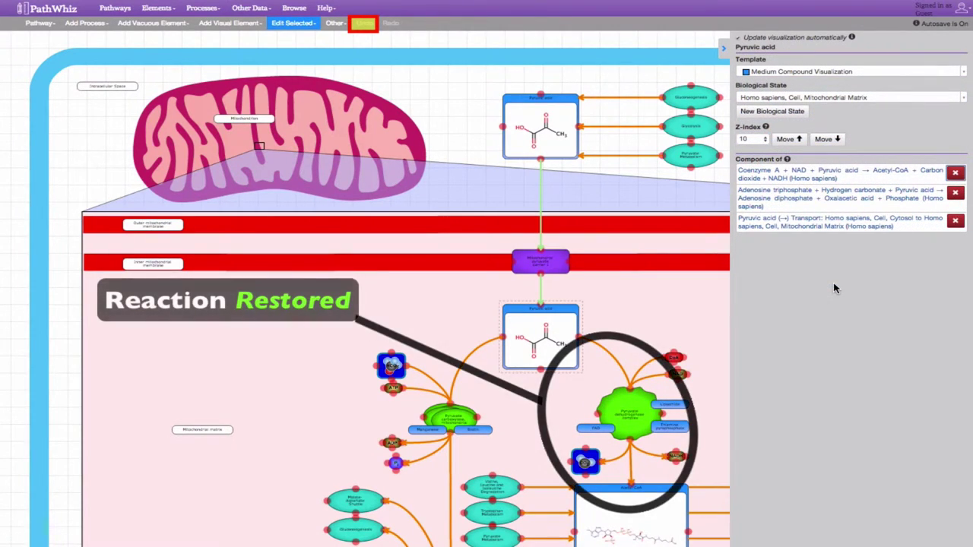